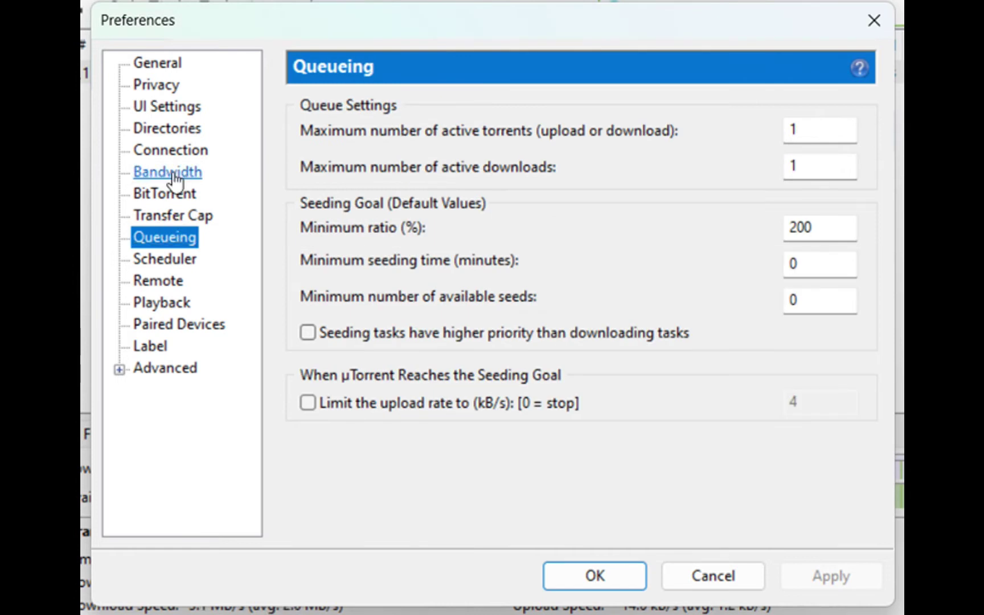
Filter uTorrent's Advanced preferences to show only the dht entries
click(186, 370)
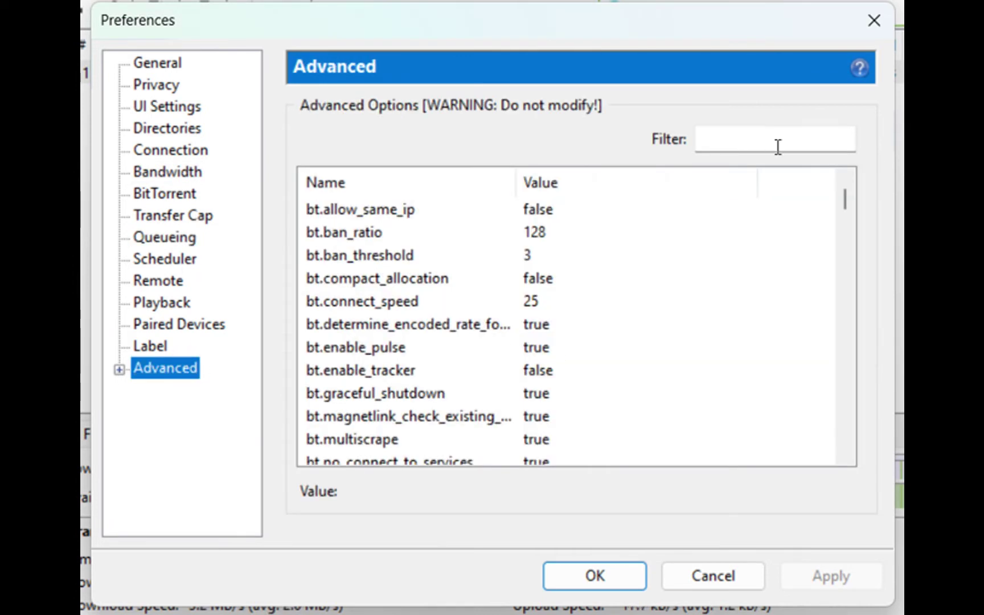
click(778, 146)
text(dht)
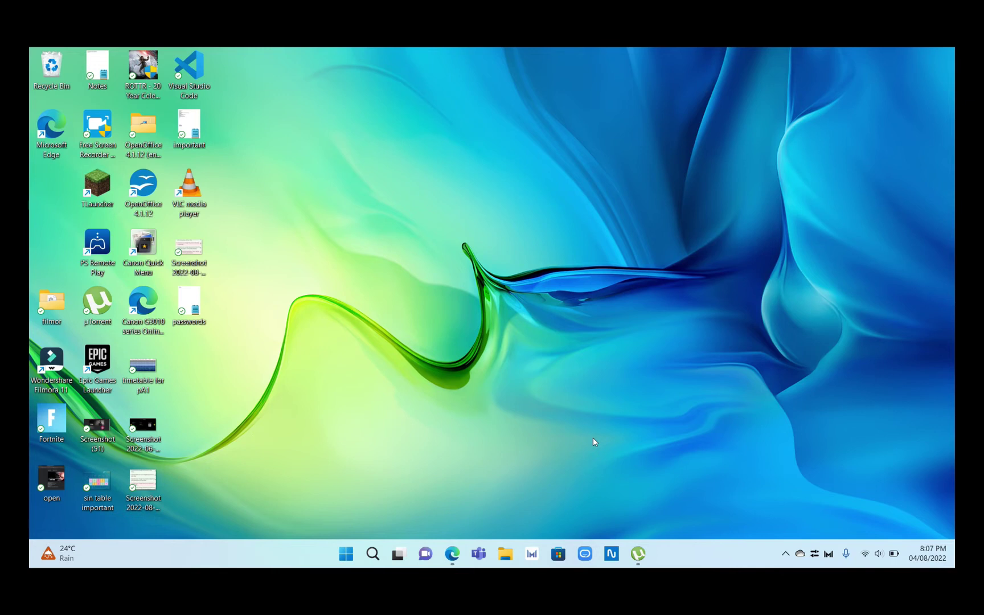
Open uTorrent Preferences and check the Connection page's incoming port, 11132
click(638, 553)
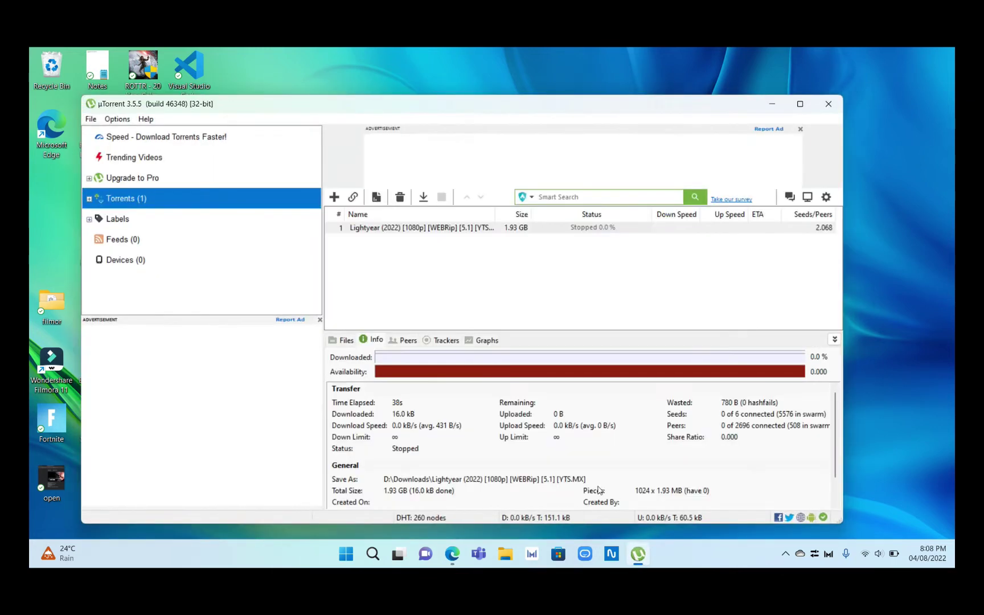
click(117, 118)
click(132, 147)
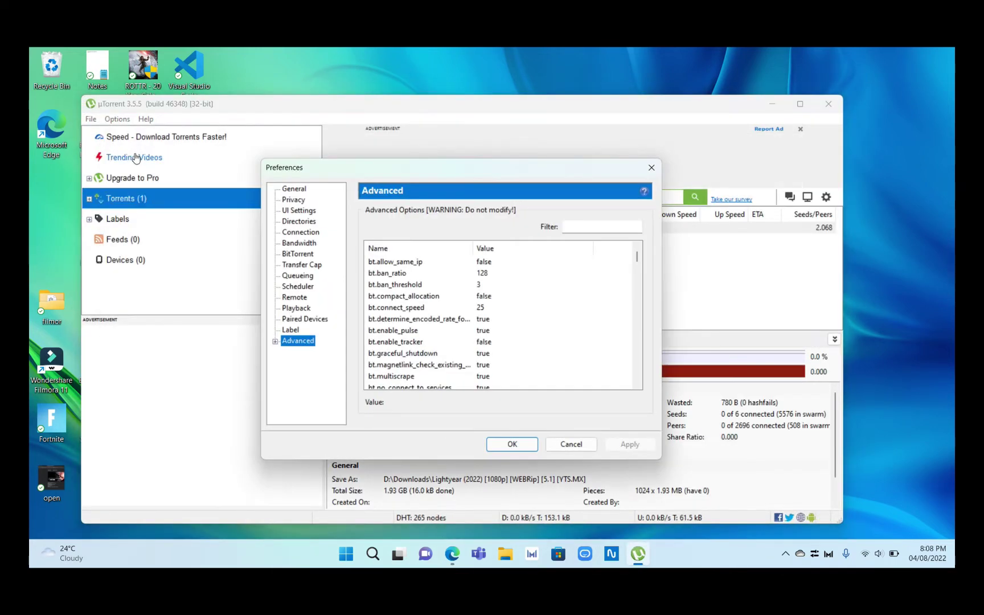
click(300, 221)
click(302, 232)
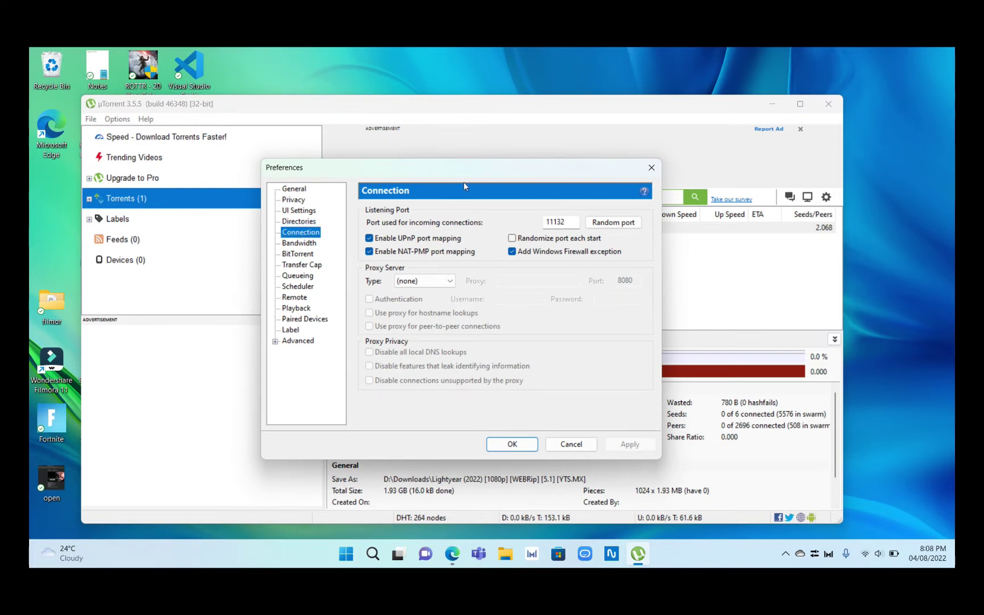
click(568, 222)
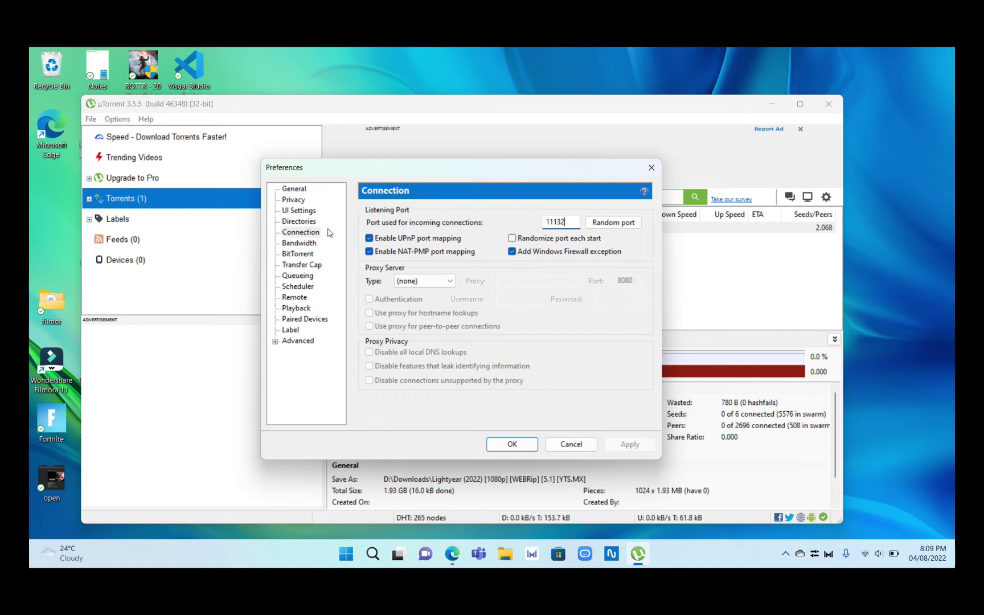
Show the Bandwidth page: unlimited download rate, 2000 global connections, 1500 peers per torrent
click(305, 245)
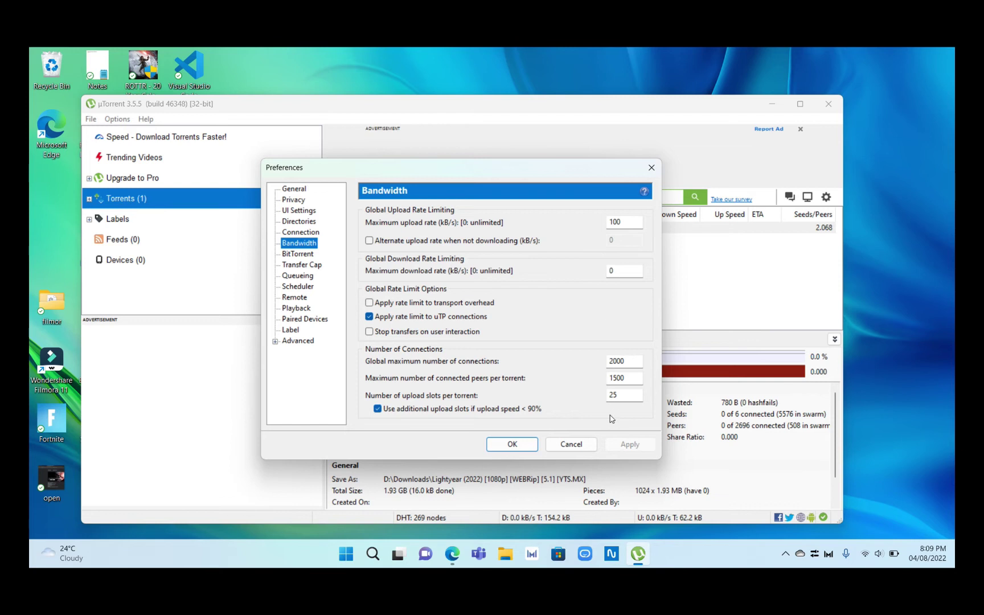
Step through the BitTorrent and Queueing pages (1 active torrent, 1 download) to Advanced
click(297, 254)
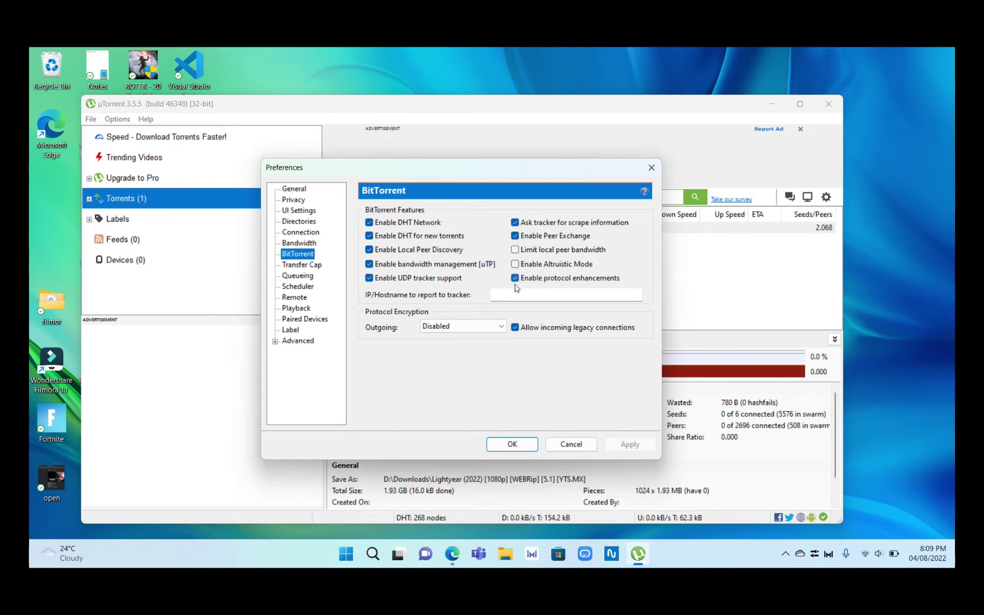
click(304, 276)
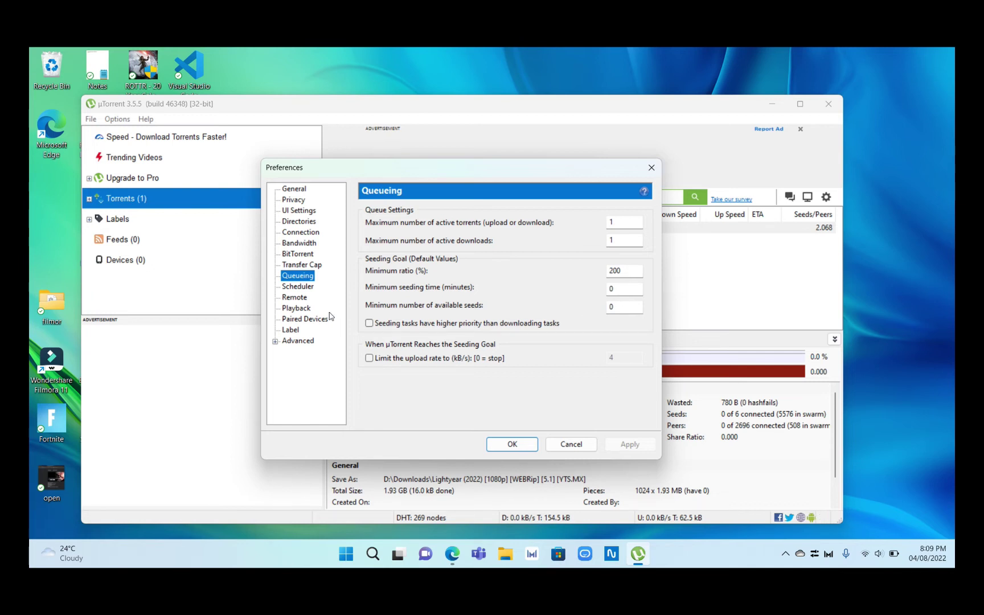
click(298, 342)
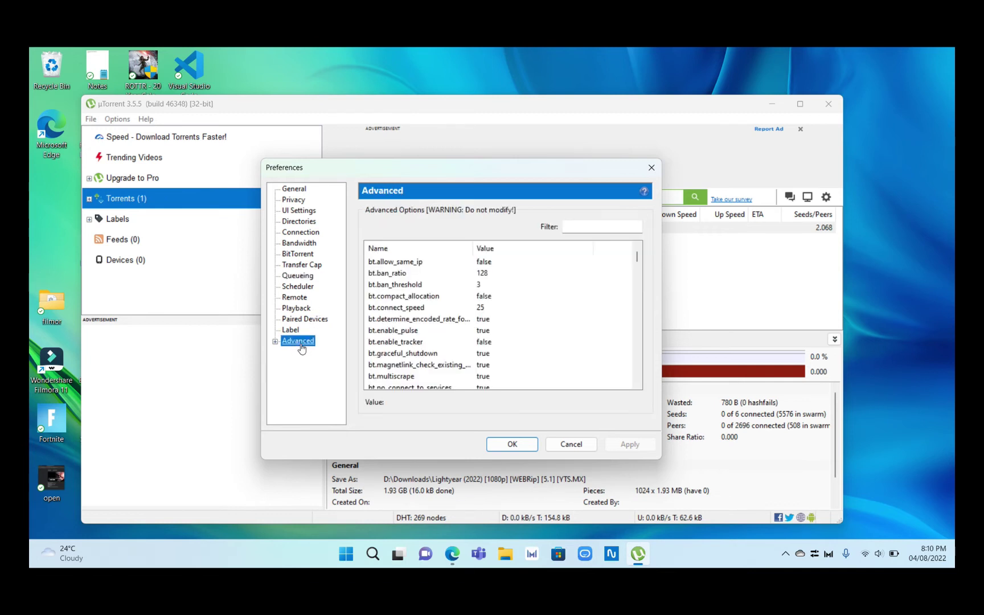
Filter the Advanced options for dht and check dht.rate, valued 2
click(585, 227)
text(dht)
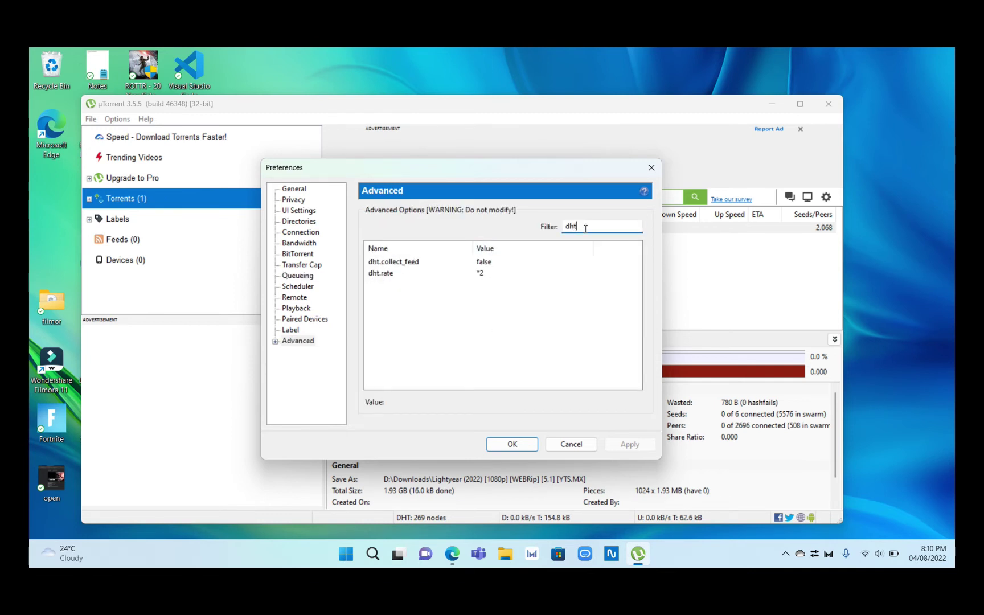
click(411, 274)
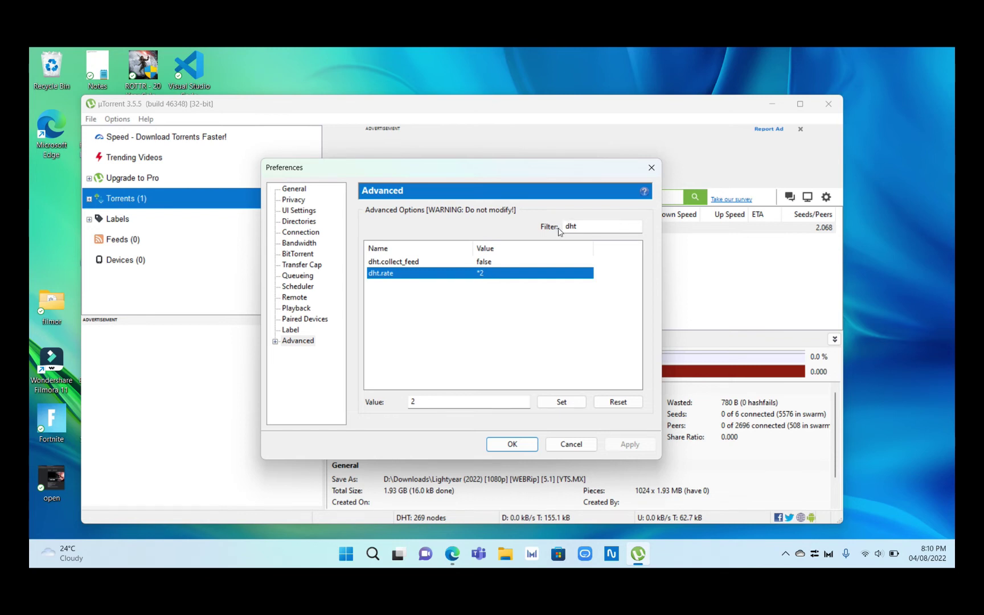
Change the filter to rss and check rss.update_interval, valued 20
click(586, 226)
key(BackSpace)
key(BackSpace)
key(BackSpace)
text(rss)
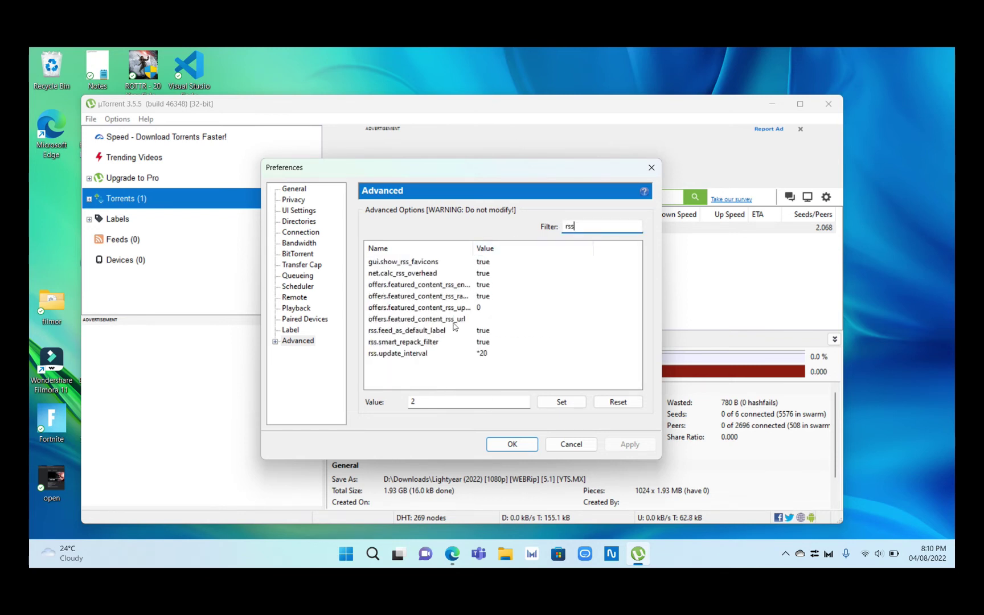
click(413, 357)
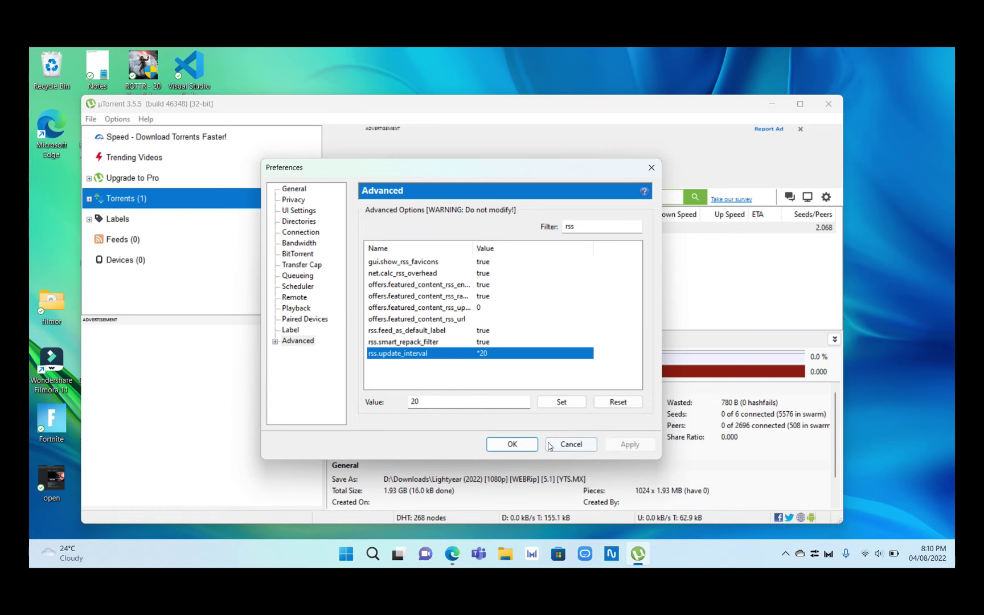
Close Preferences and force-start the Lightyear torrent
click(512, 444)
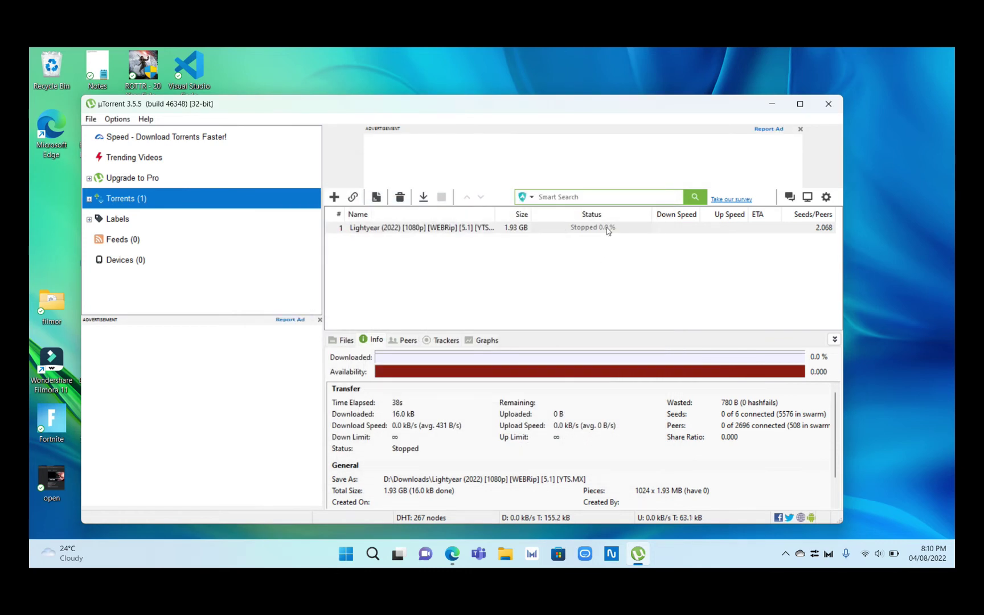
right_click(571, 231)
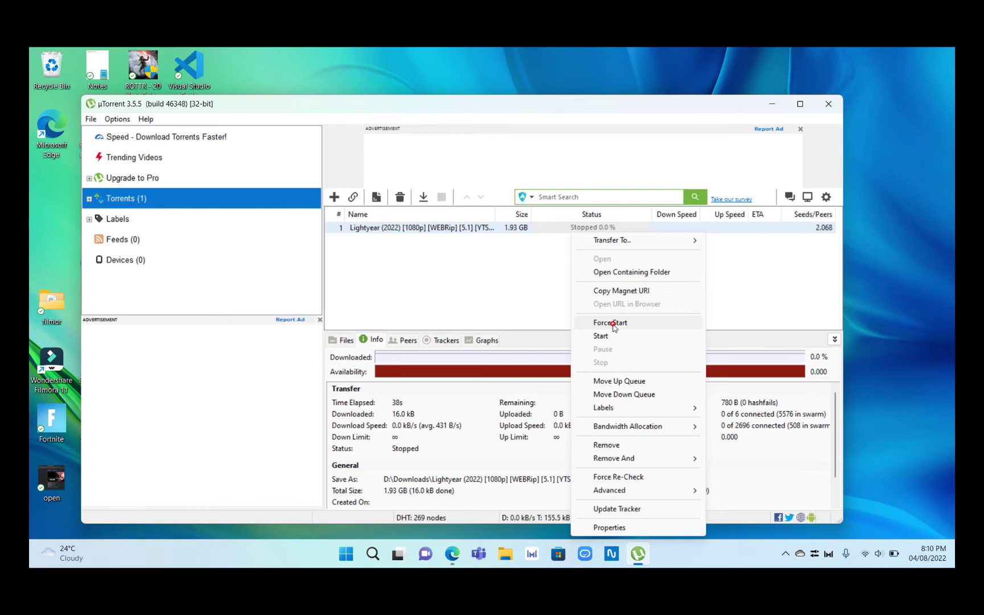
click(613, 323)
Set the Lightyear torrent's bandwidth allocation to High
right_click(596, 230)
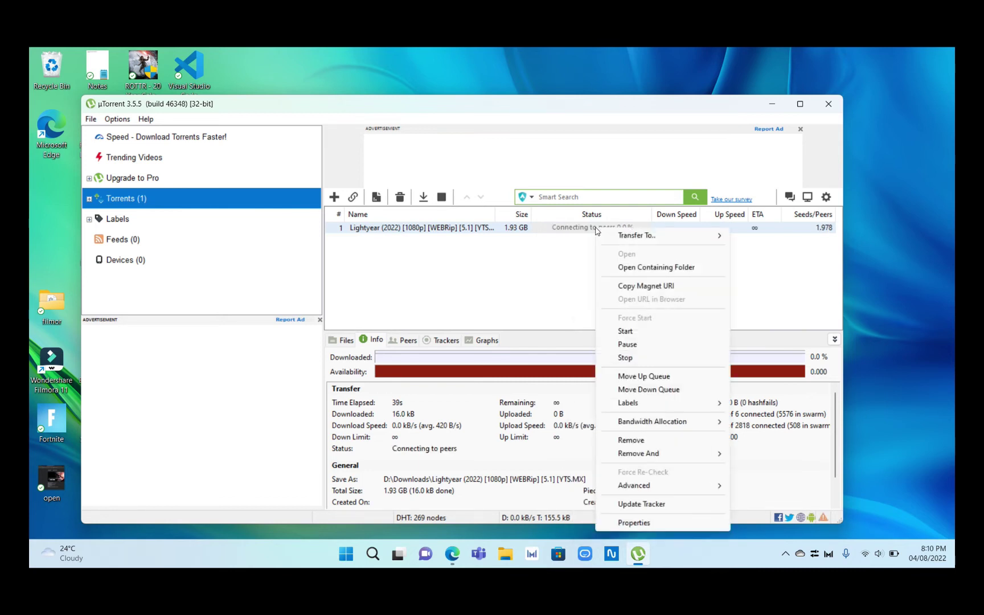
mouse_move(666, 424)
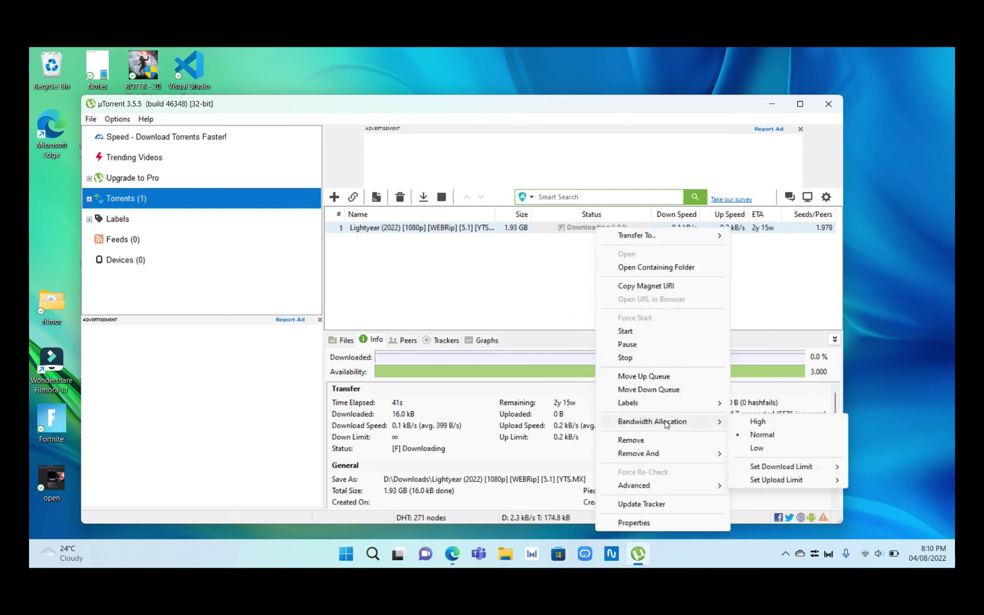
click(756, 421)
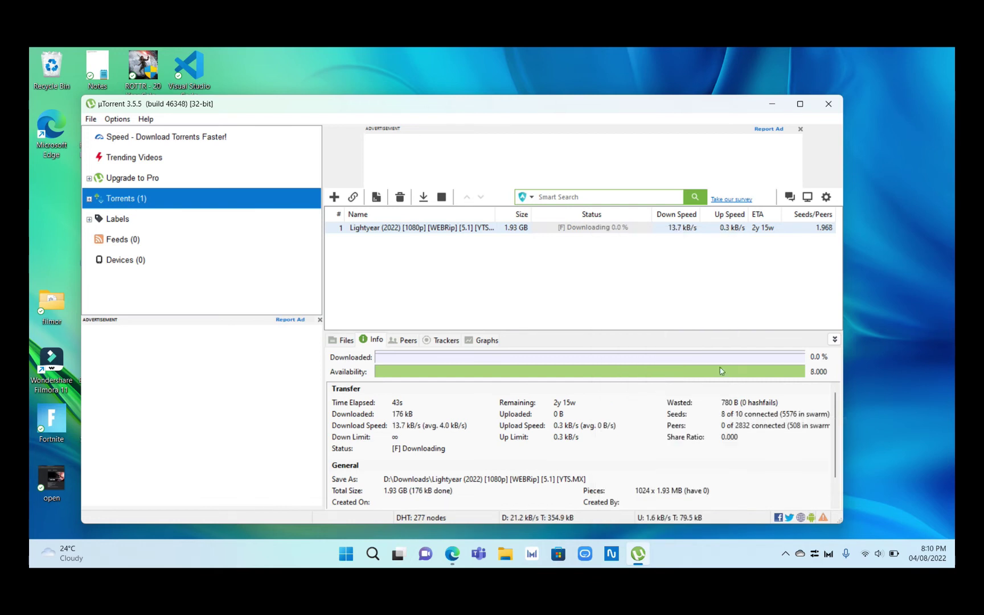
right_click(627, 230)
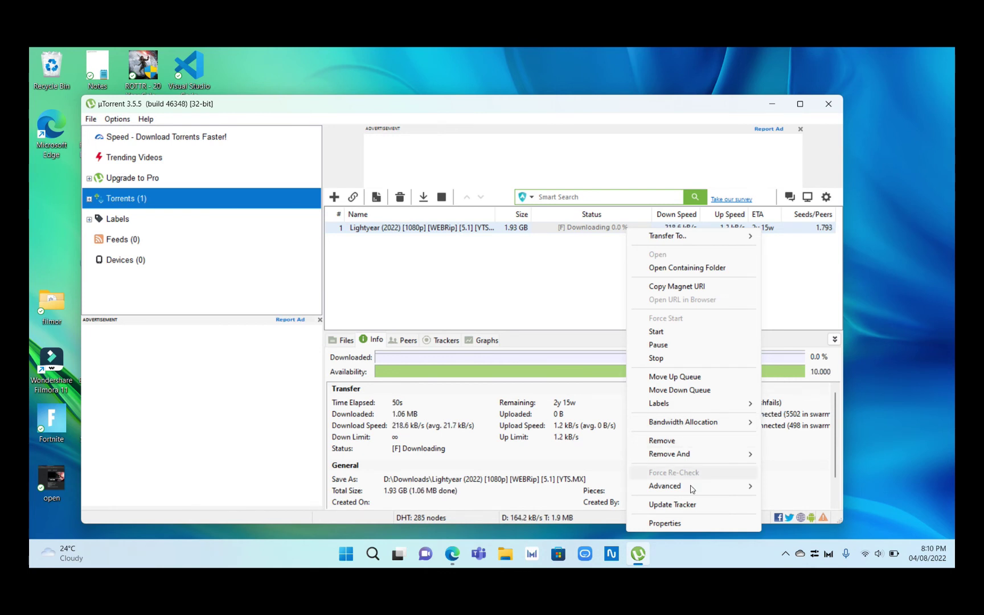
Open the Lightyear torrent's Properties and start a new line after the last tracker
click(686, 523)
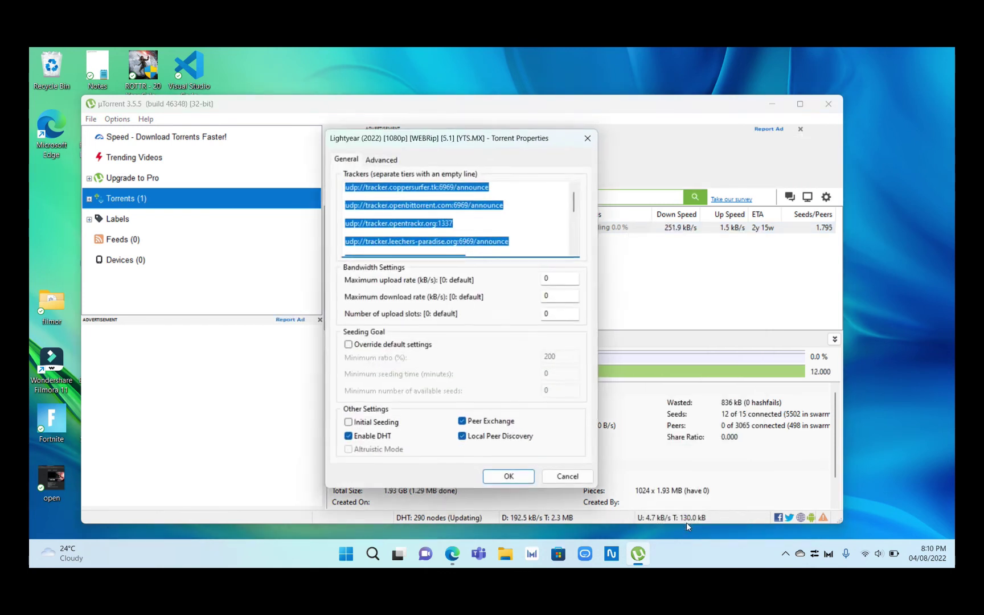
click(521, 204)
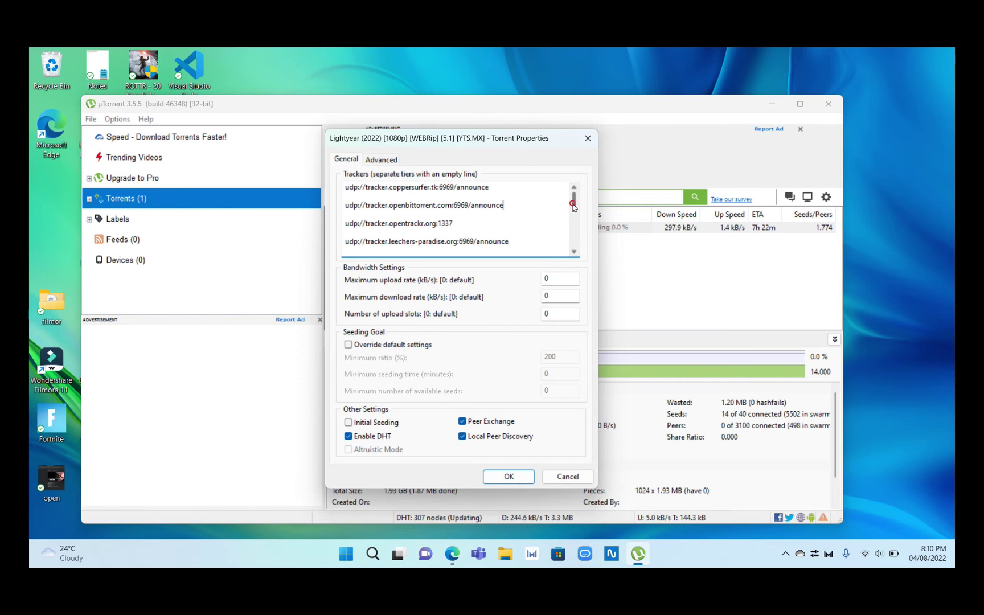
drag(574, 208, 574, 254)
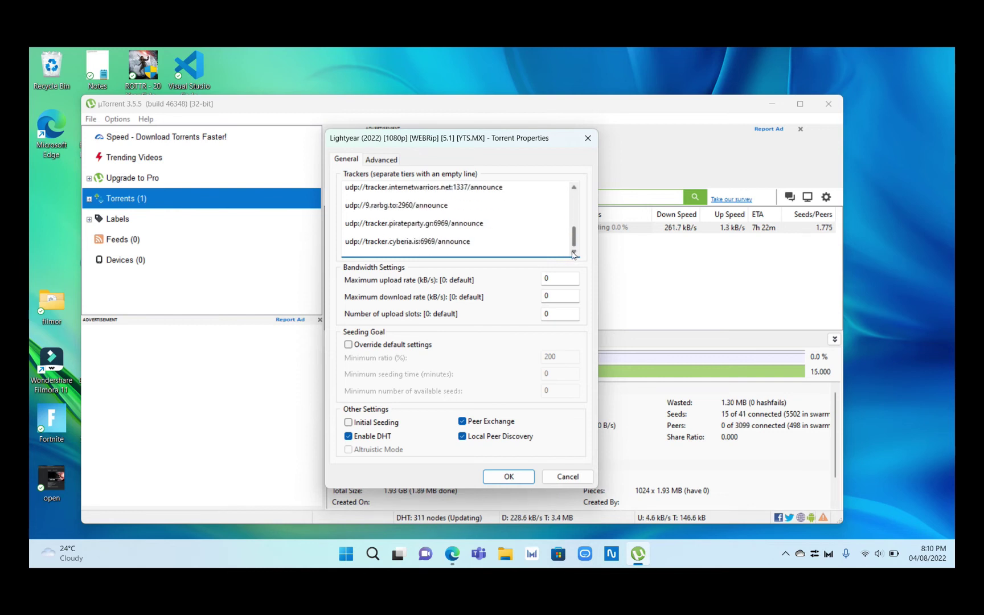
click(495, 246)
Select all tracker URLs in trackers.txt on Google Drive and dismiss the notifications prompt
click(452, 554)
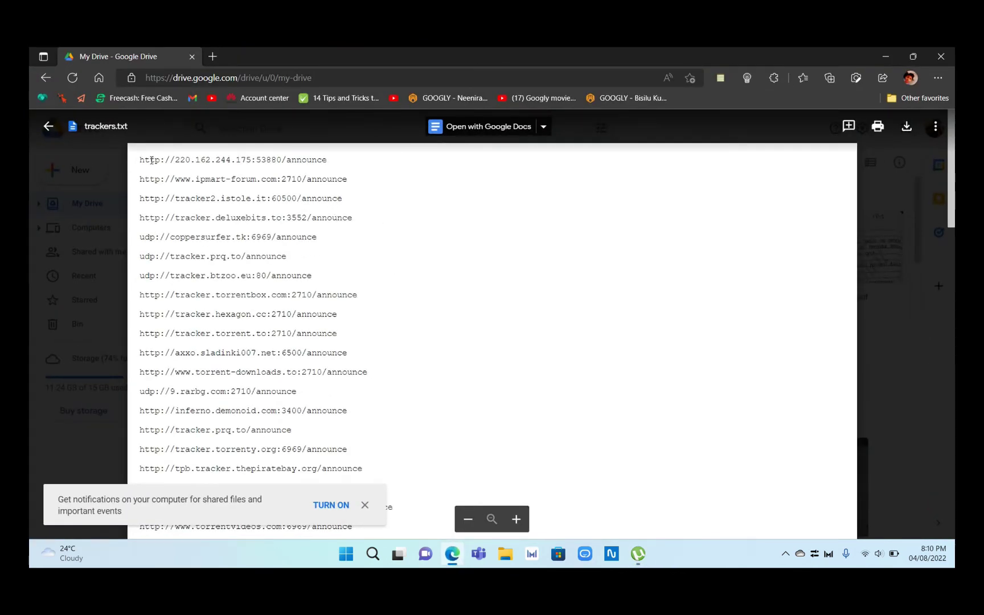
drag(140, 160, 329, 374)
key(ctrl+a)
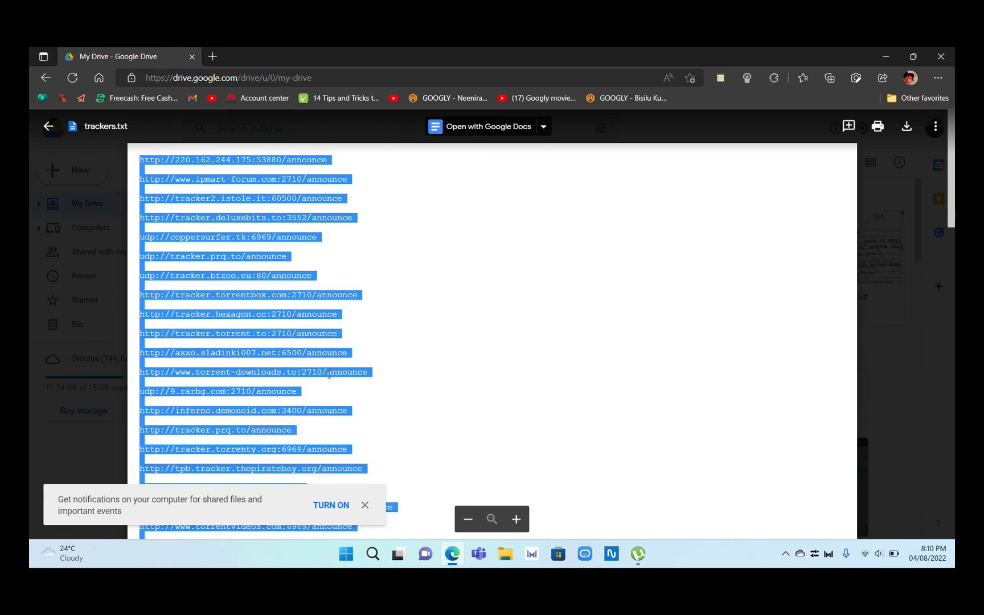
click(367, 505)
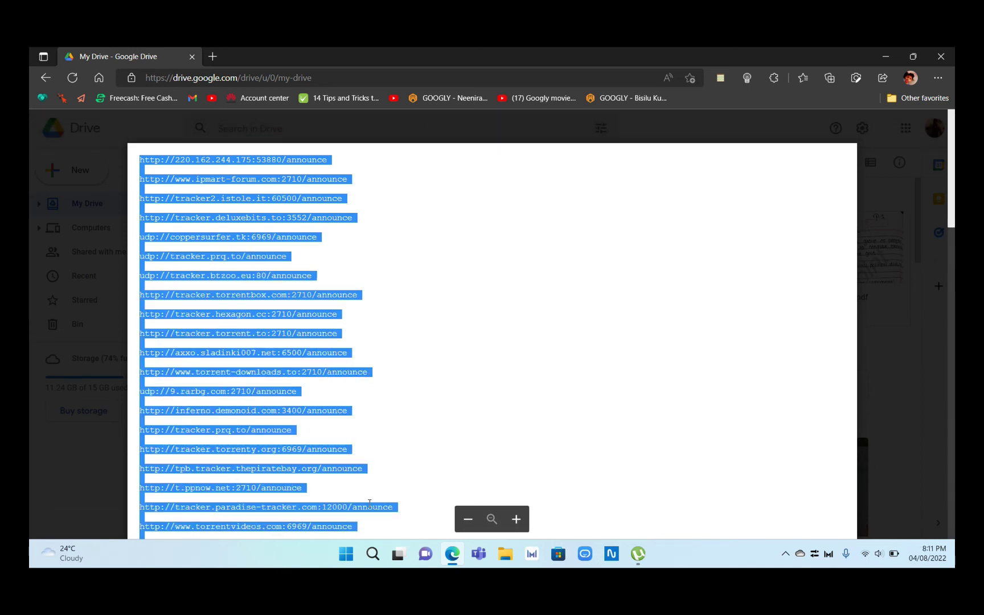
Paste the tracker URLs into the Lightyear torrent's Trackers box and save with OK
click(638, 553)
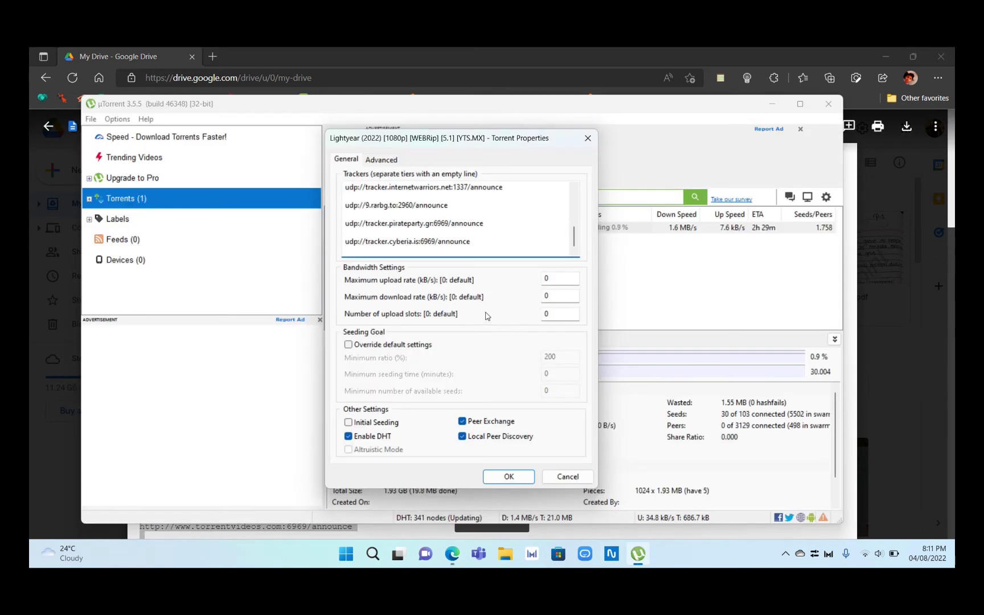
key(ctrl+v)
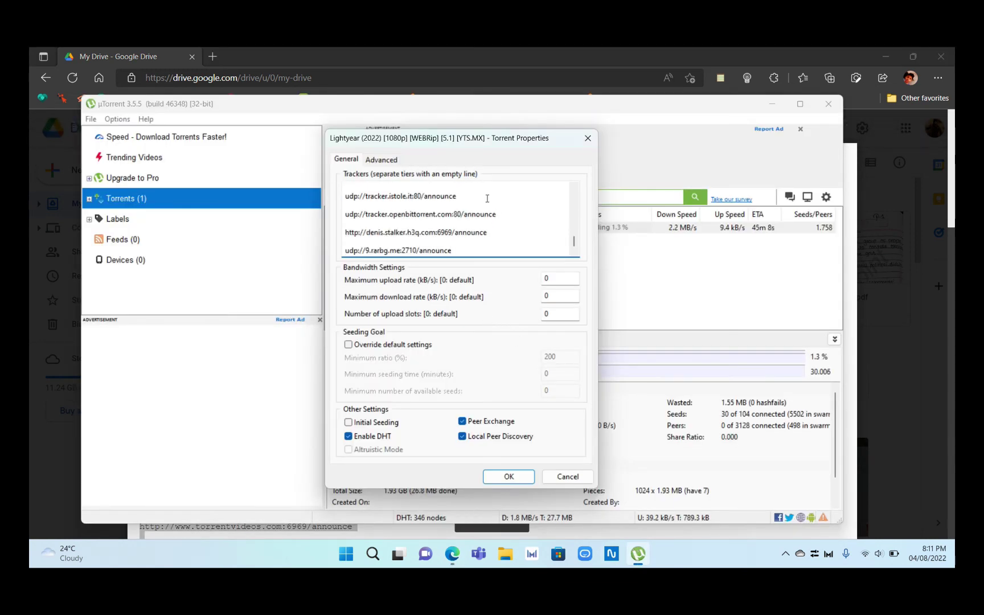
scroll(487, 198, down, 2)
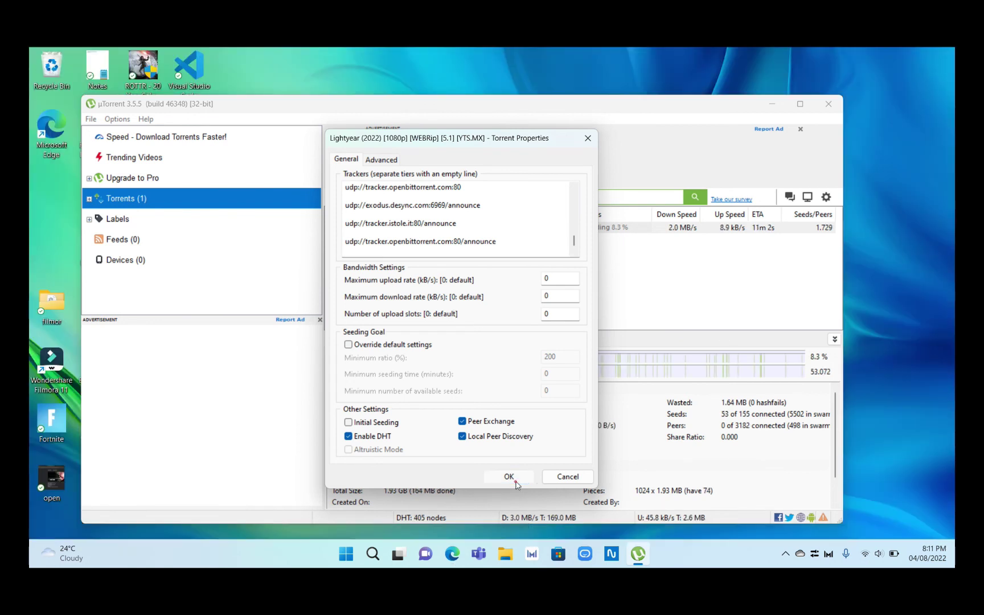
click(508, 476)
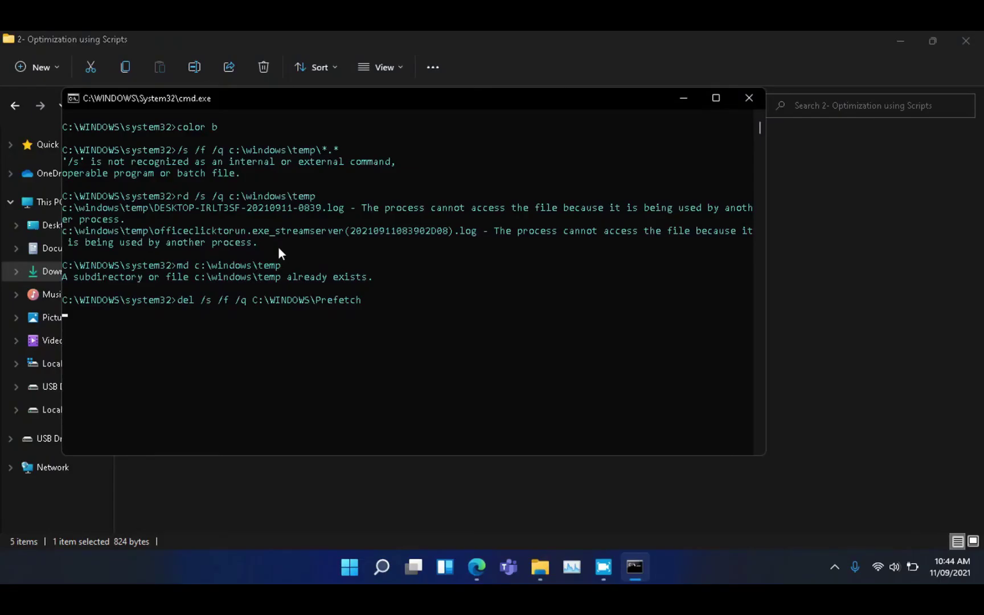
Run del /s /f /q C:\WINDOWS\Prefetch, then enable and apply MSI mode for the SD Host Controller
key(Return)
key(alt+Tab)
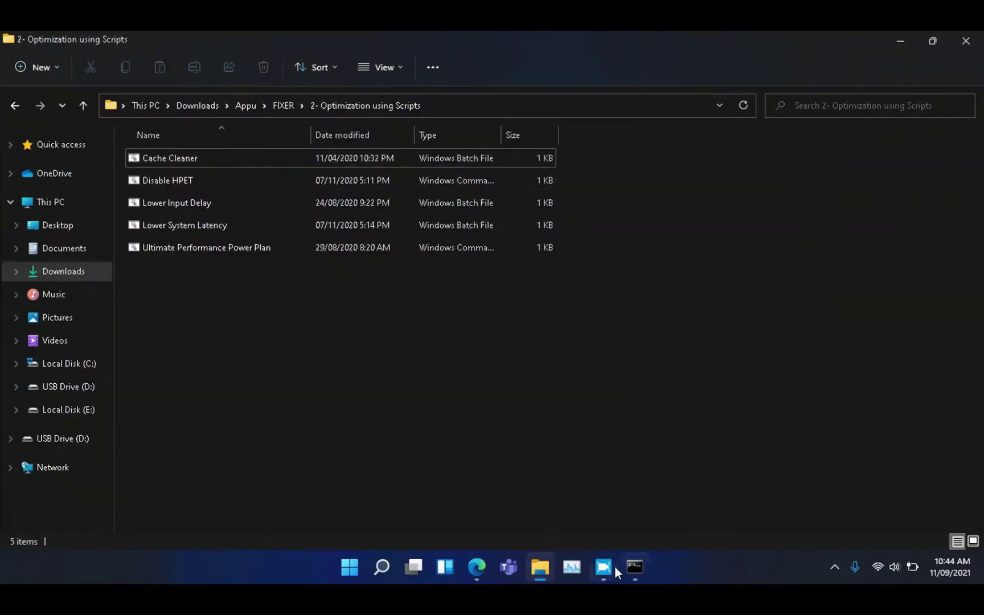
click(638, 565)
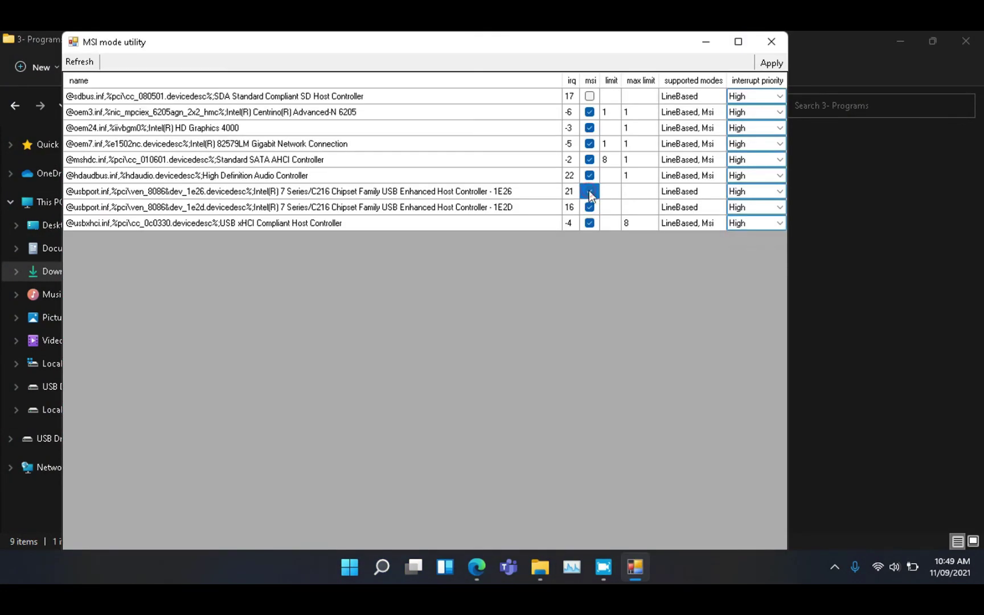
click(590, 96)
click(770, 62)
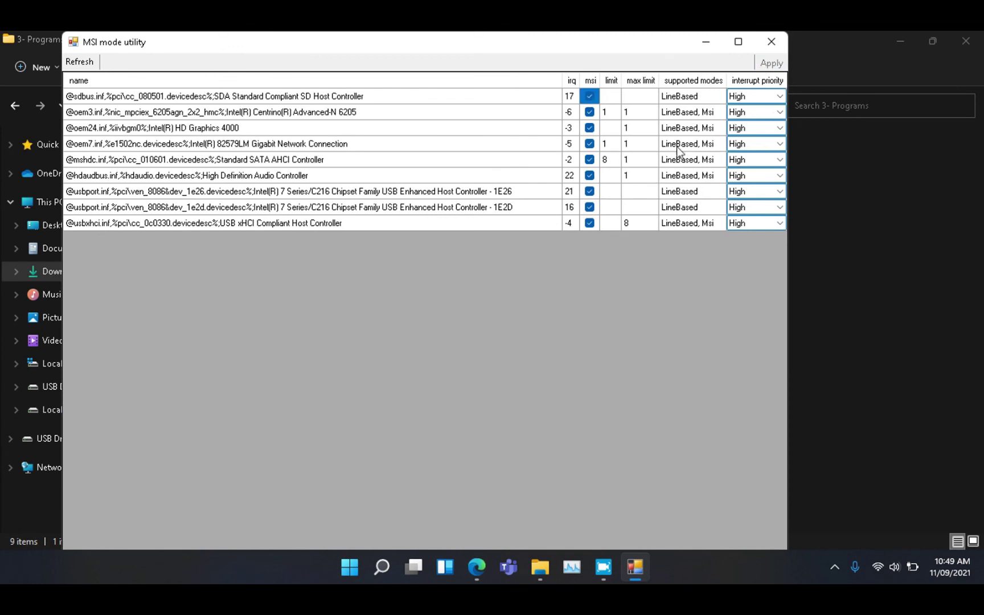